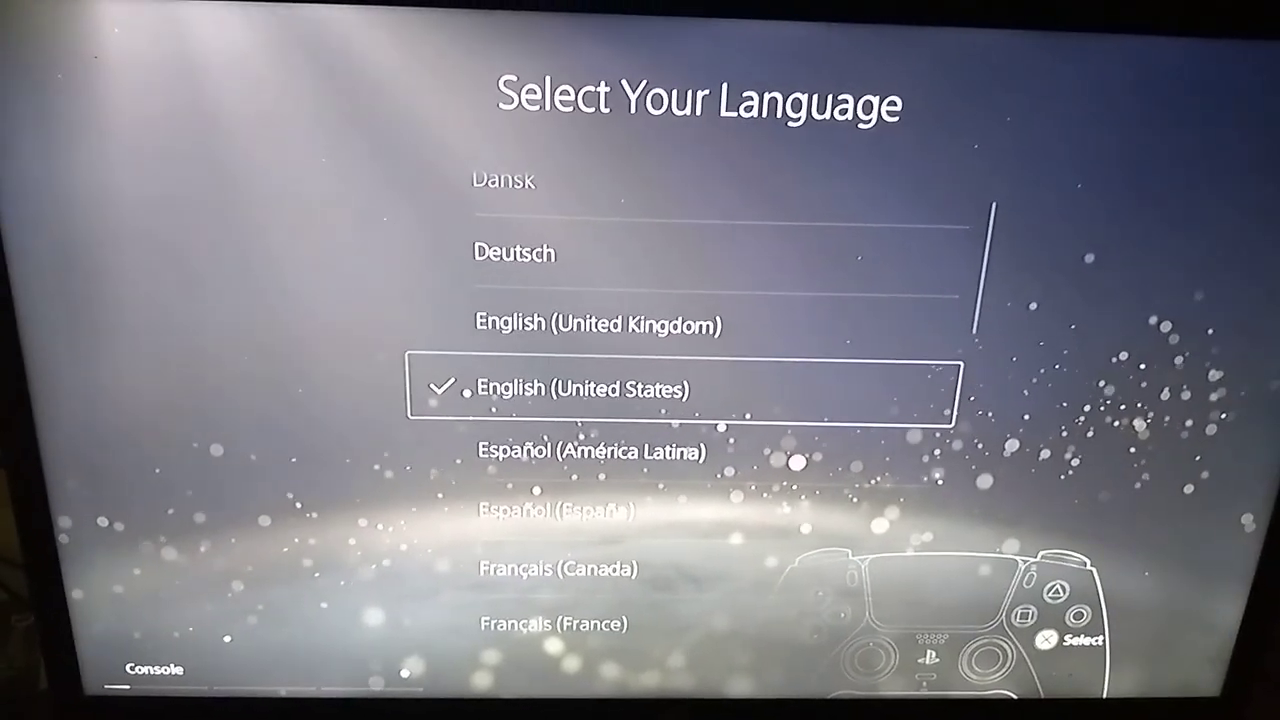
# - Confirm English (United States) as the PS5 system language
pyautogui.press('Return')
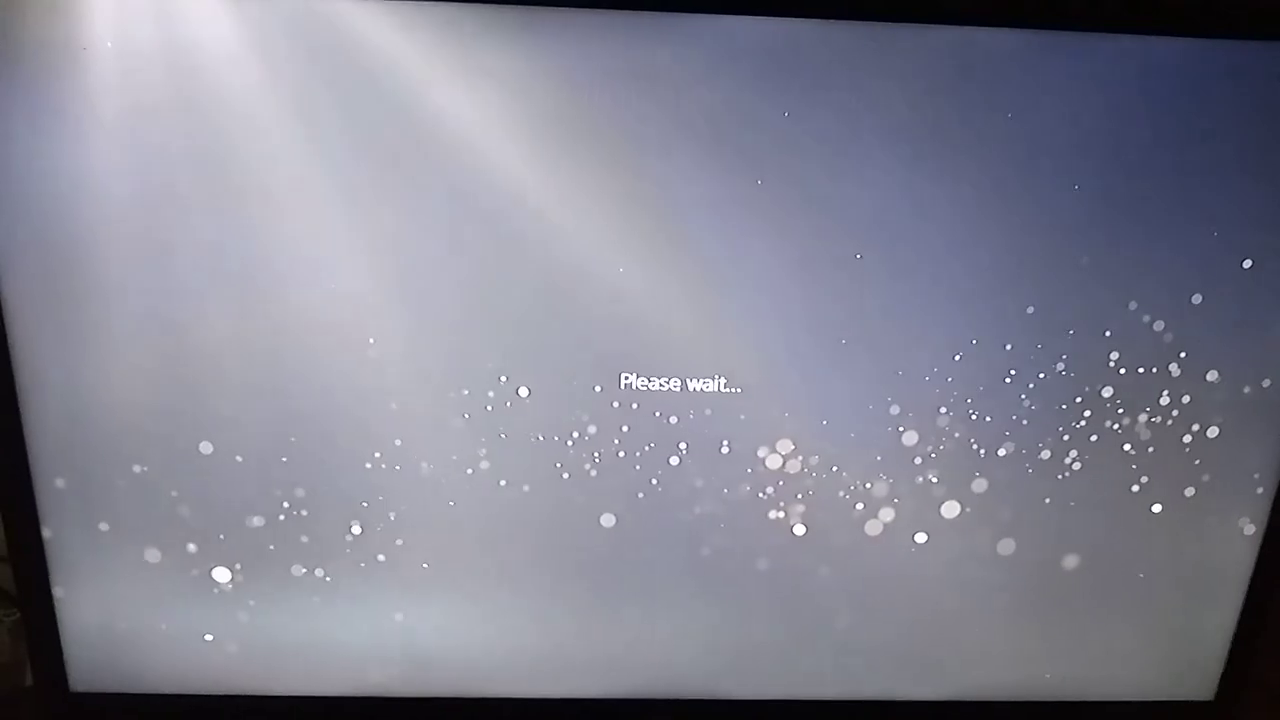